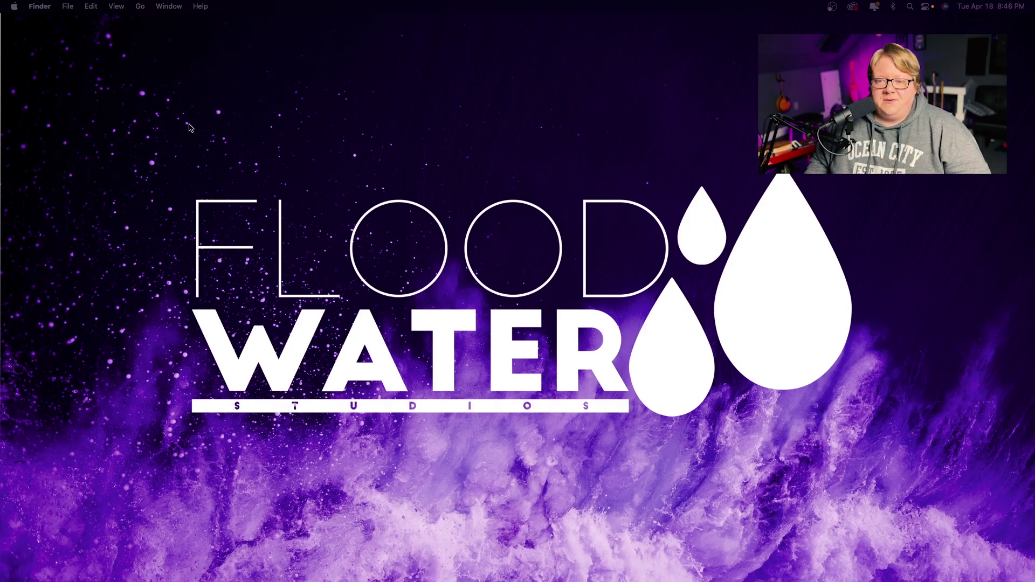
# Open Launchpad with F4 to show all installed apps over the Finder desktop.
pyautogui.press('F4')
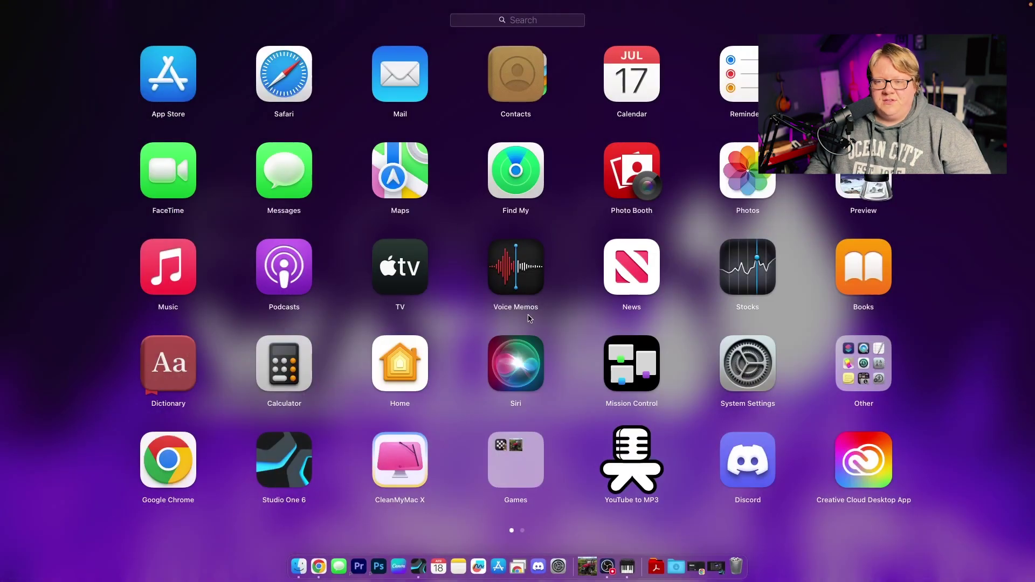
# Launch Audio MIDI Setup from Launchpad's Other folder.
pyautogui.hscroll(5, 531, 319)
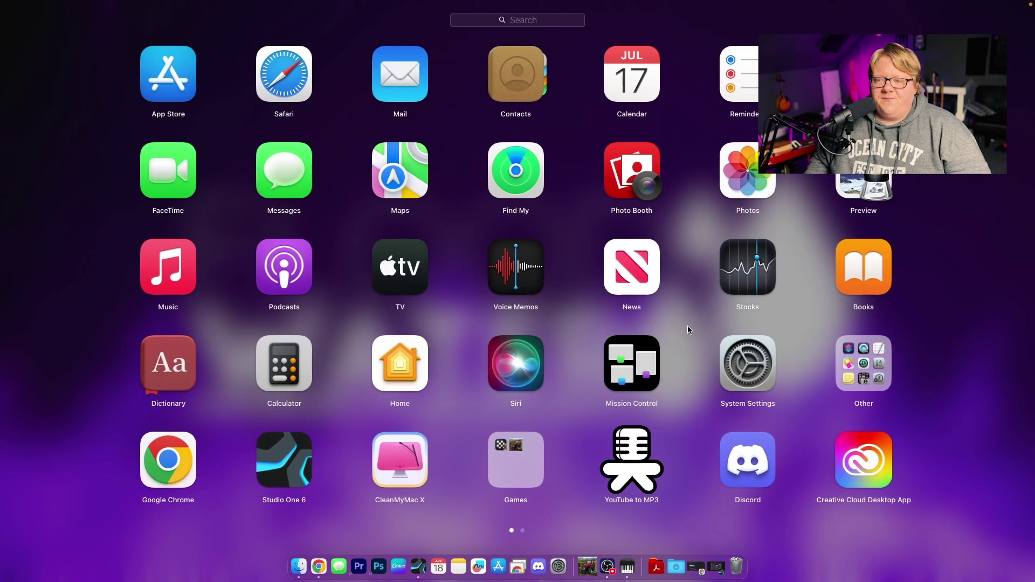
pyautogui.click(856, 366)
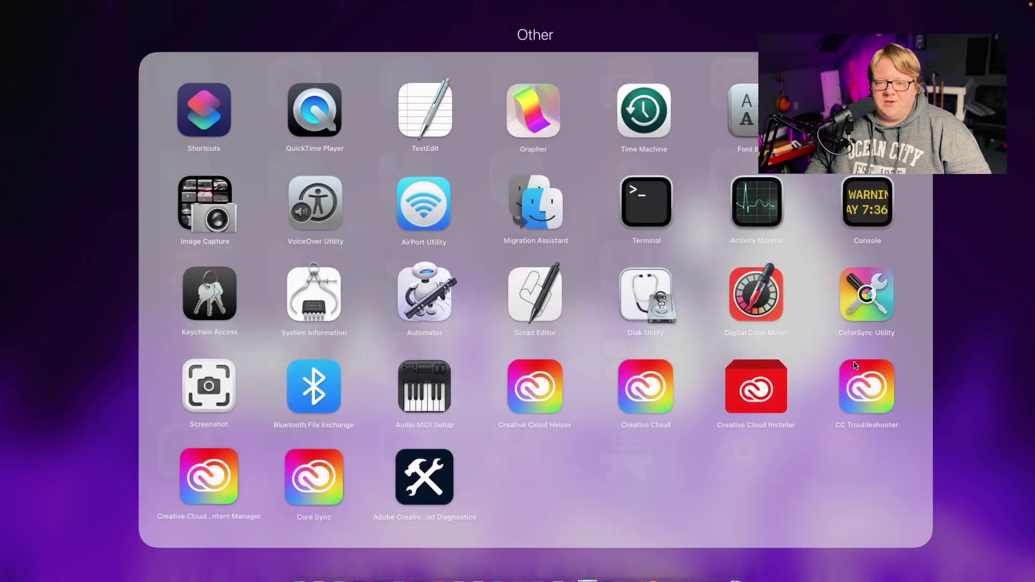
pyautogui.click(413, 396)
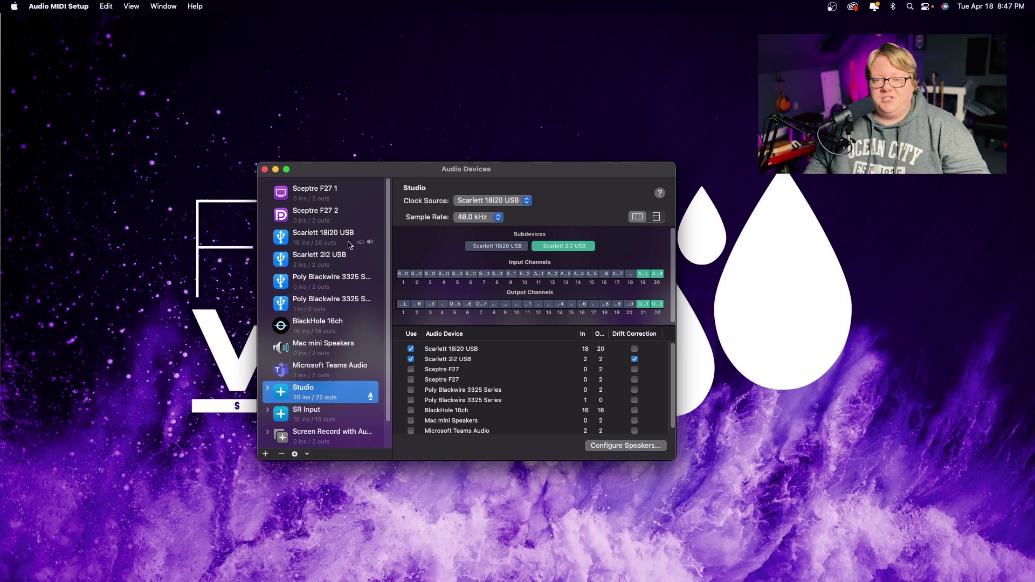
# Open the + menu of new aggregate and multi-output device options below the Studio aggregate.
pyautogui.click(265, 455)
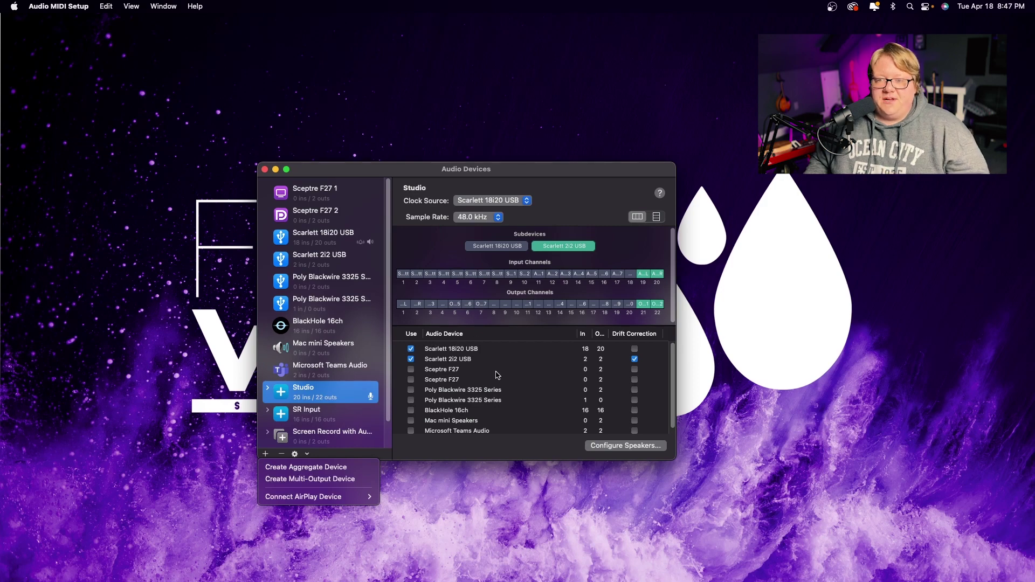
# Dismiss the add-device menu and close the Audio Devices window.
pyautogui.click(557, 201)
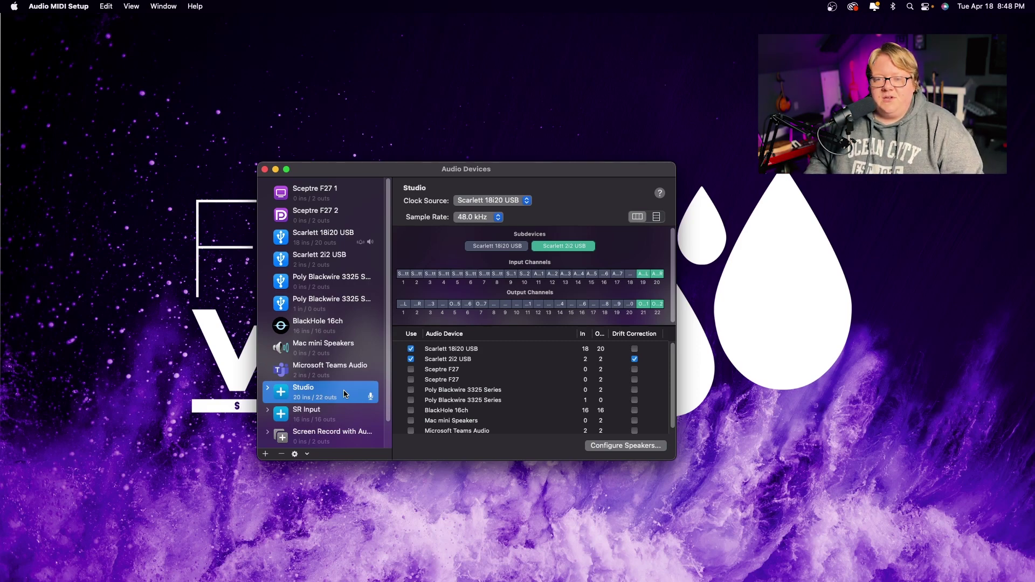
pyautogui.click(264, 170)
# Switch to Studio One and open Preferences > Audio Setup from the start page's Studio device.
pyautogui.moveTo(671, 557)
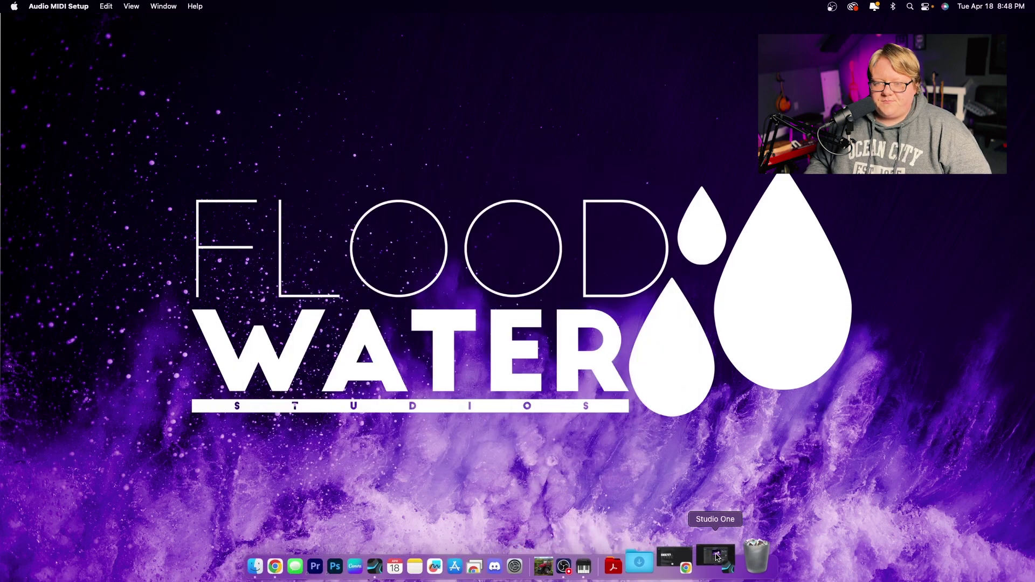
pyautogui.click(756, 564)
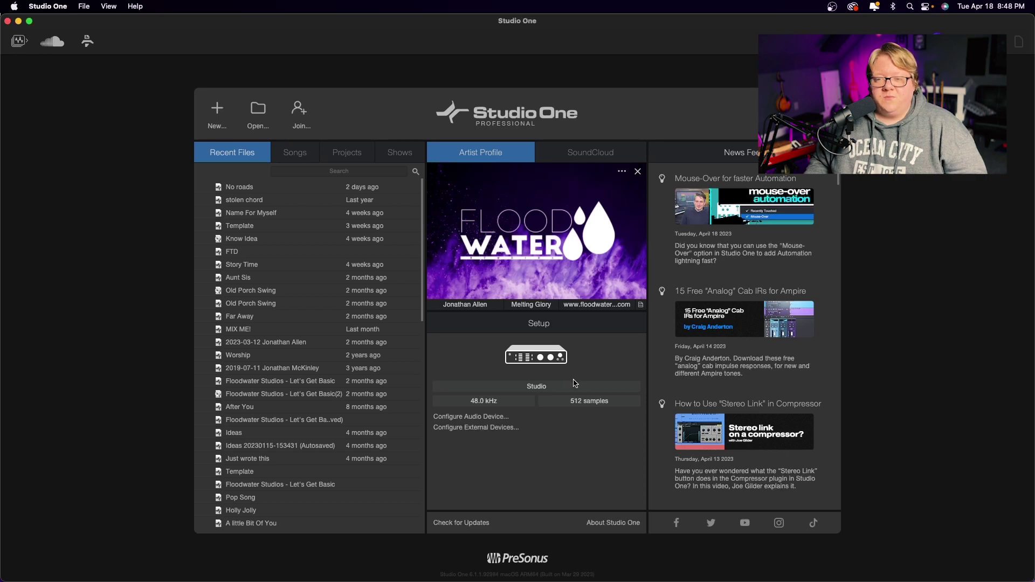
pyautogui.click(545, 388)
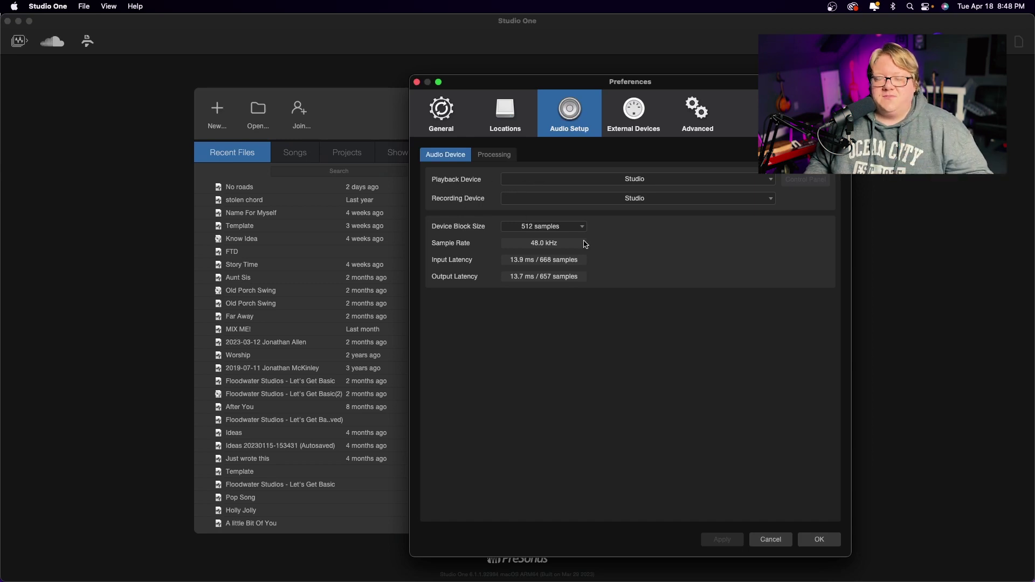
# Keep Studio as the playback device, close Preferences, and open the No roads song.
pyautogui.click(616, 179)
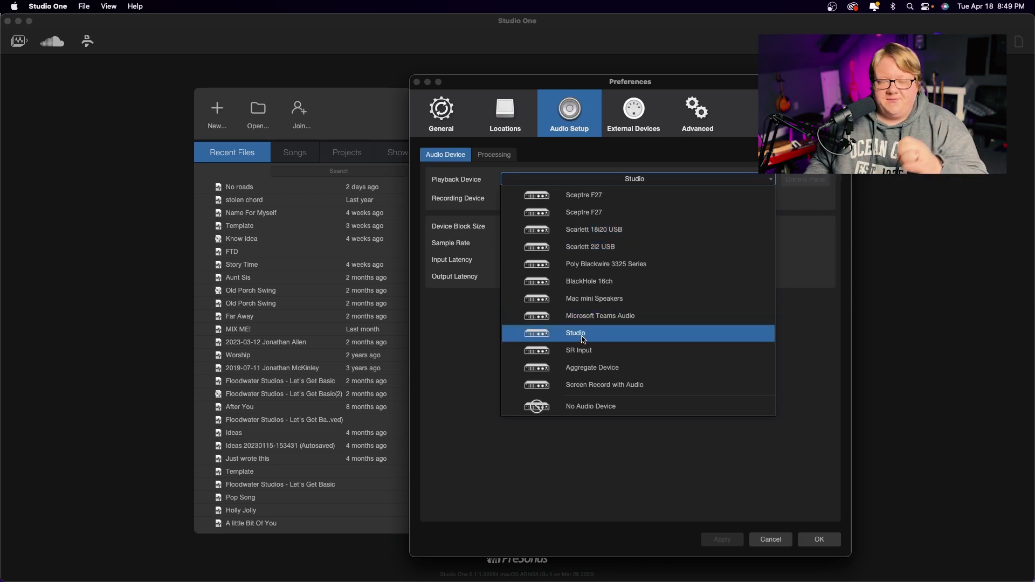
pyautogui.click(451, 365)
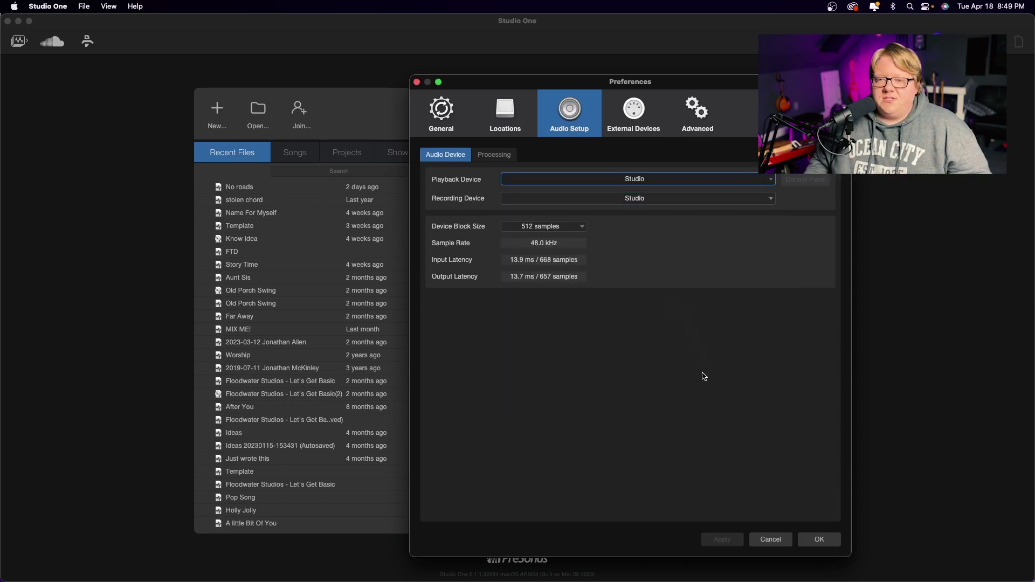
pyautogui.click(805, 539)
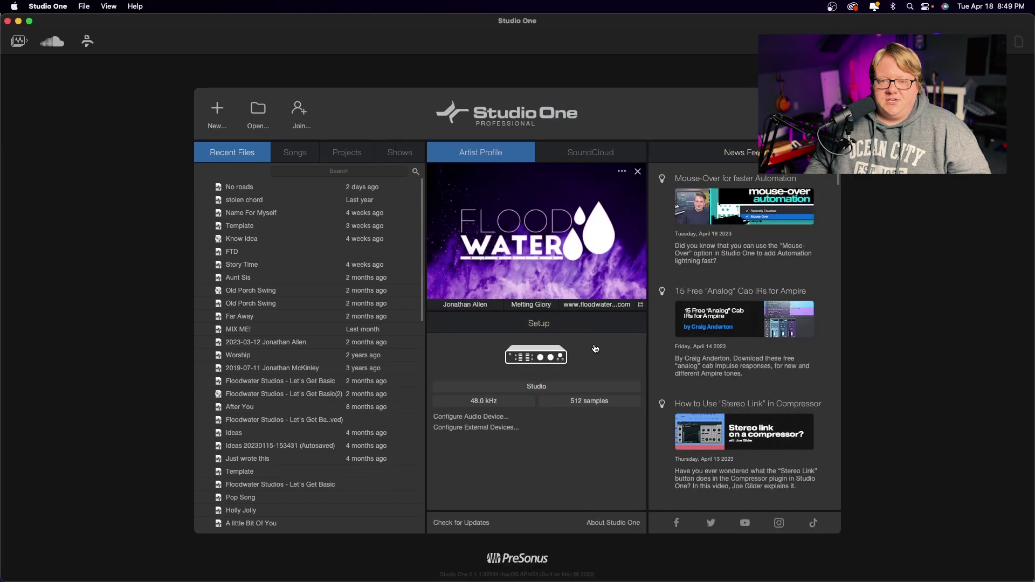
pyautogui.doubleClick(252, 186)
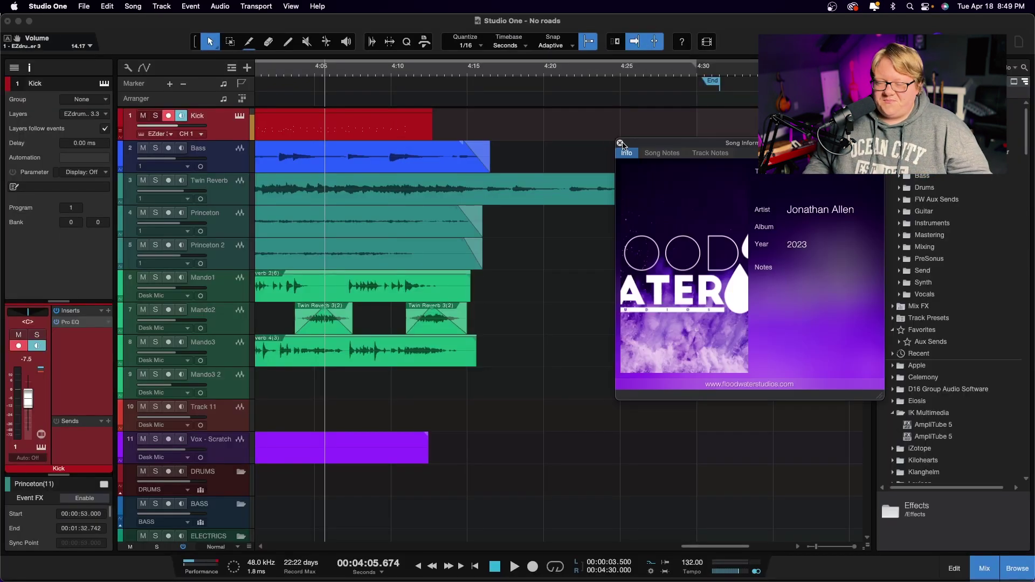
# Close the Song Information panel and show the Mix console below the No roads arrangement.
pyautogui.click(620, 143)
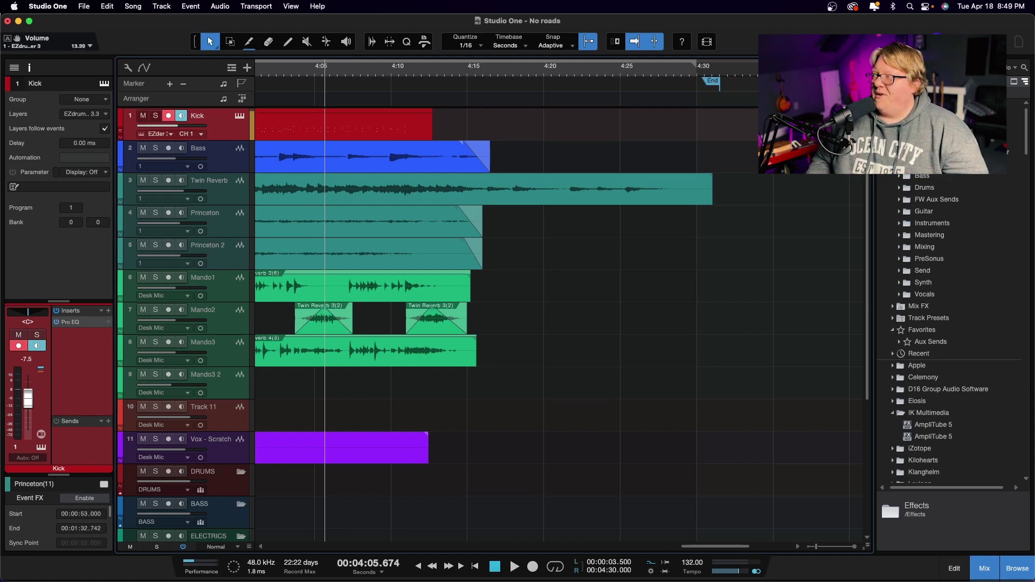
pyautogui.press('F3')
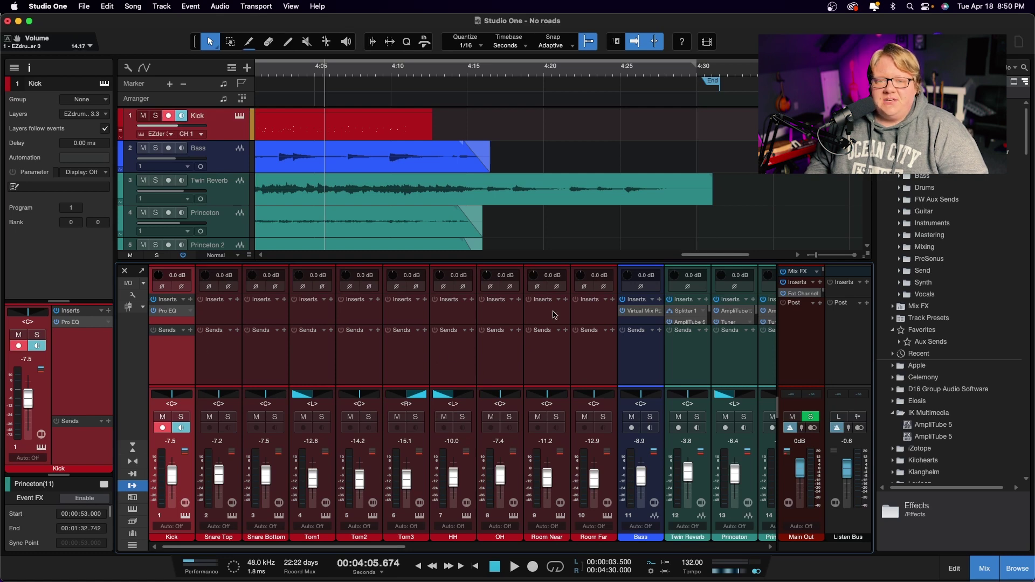
# Open Song Setup's Audio I/O Setup inputs list through the mixer's I/O button.
pyautogui.click(129, 283)
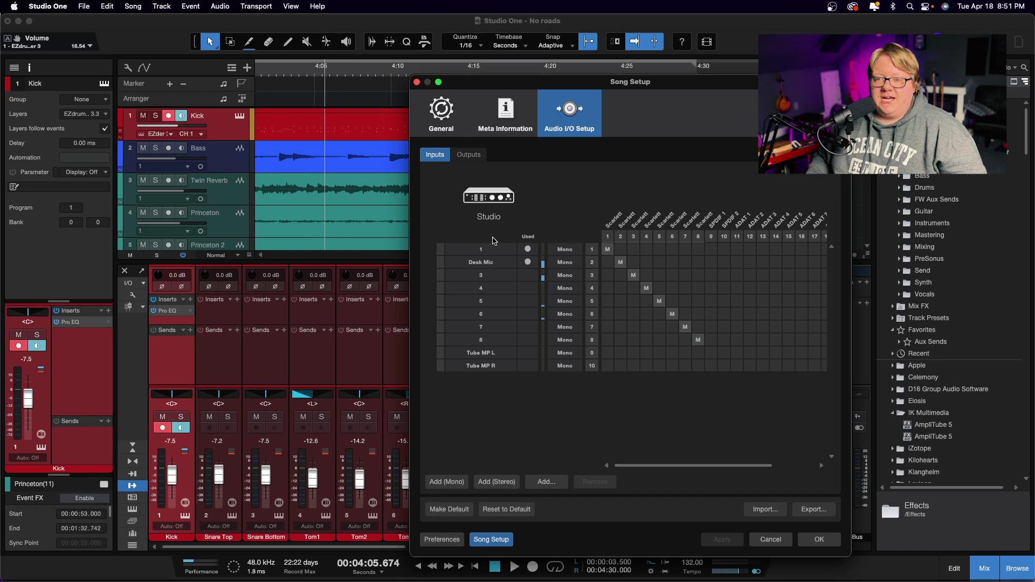
# In the Inputs list, name channels 3, 4 and 5 'Aston Spirit', 'Ribbon' and 'SM57'.
pyautogui.doubleClick(482, 275)
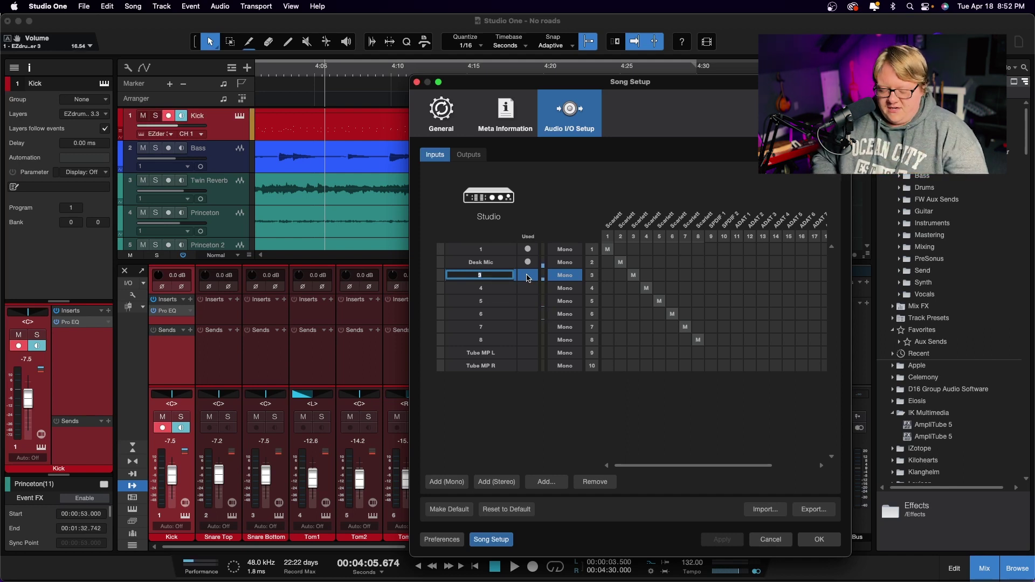
pyautogui.write('Aston')
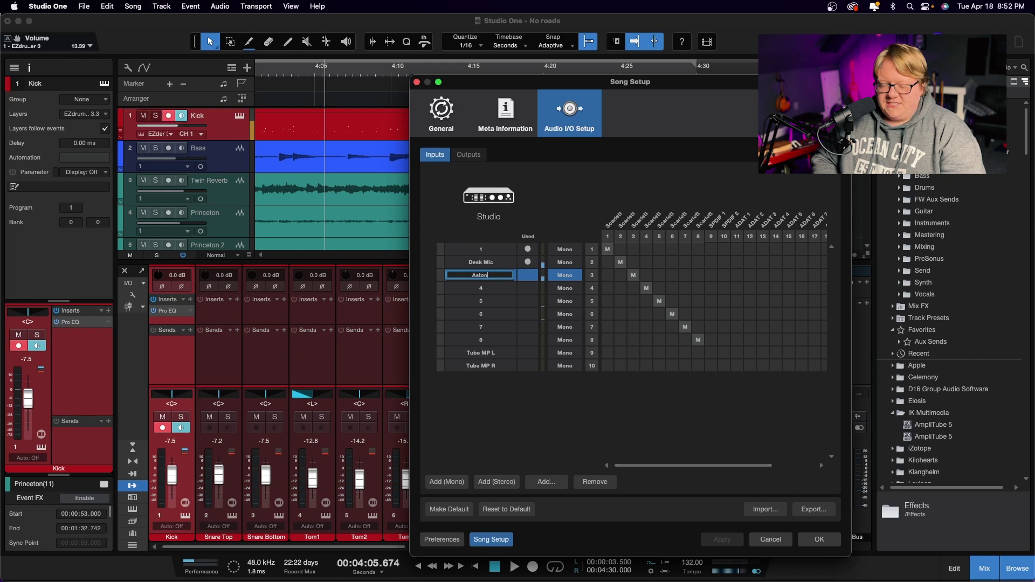
pyautogui.write(' Spirit')
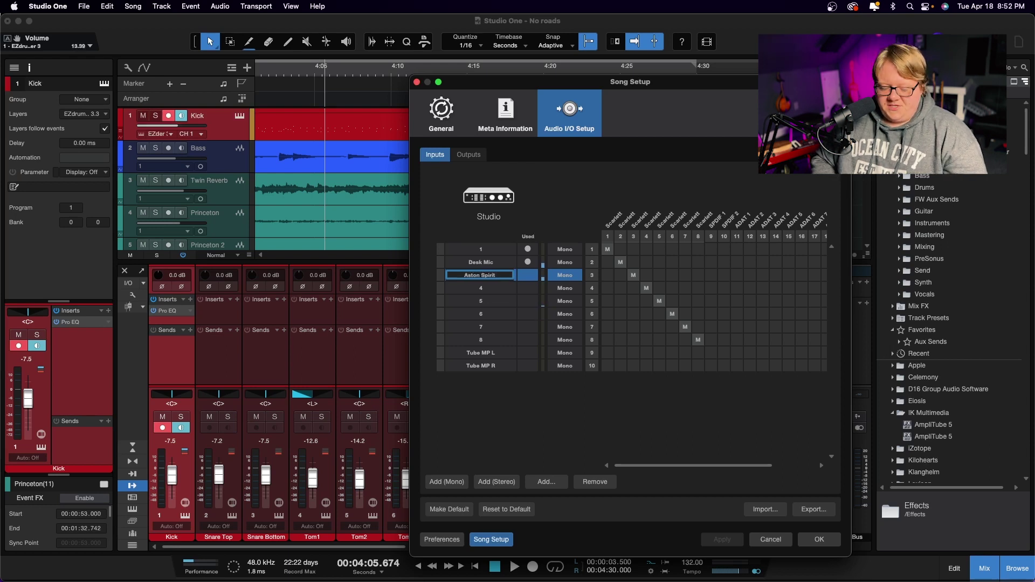
pyautogui.press('Tab')
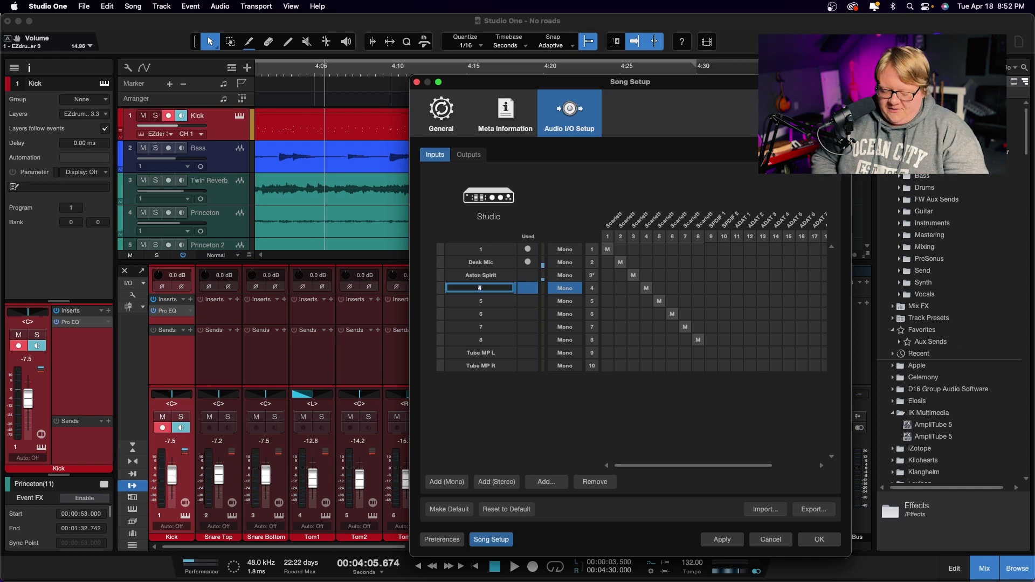
pyautogui.write('ibbon')
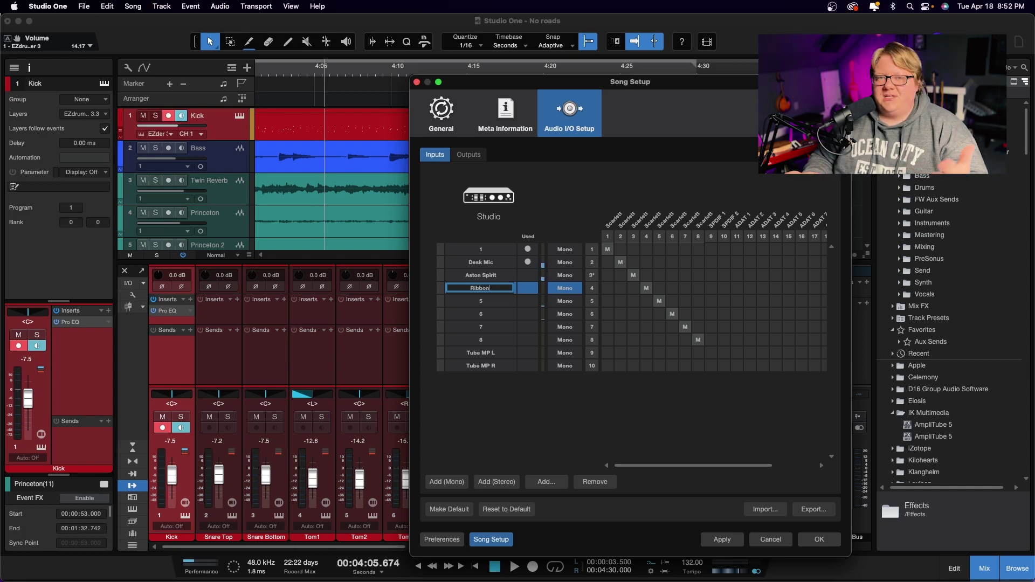
pyautogui.press('Tab')
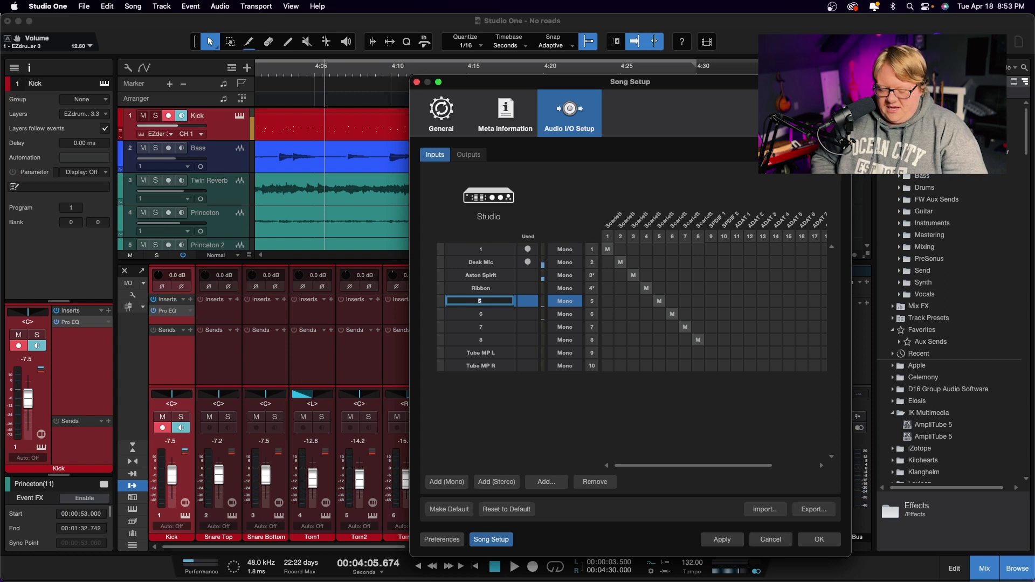
pyautogui.write('M57')
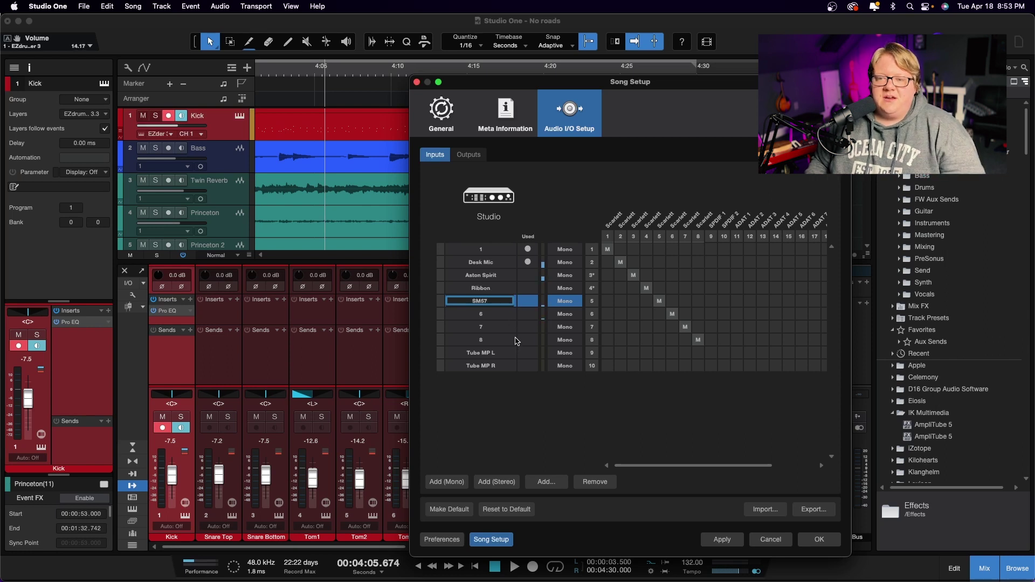
pyautogui.click(526, 385)
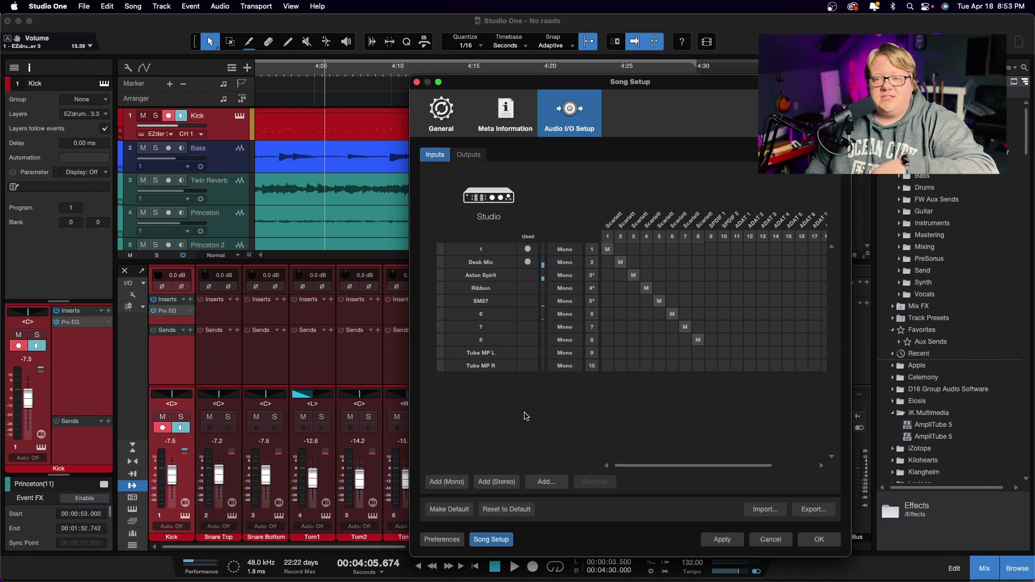
pyautogui.hscroll(5, 653, 465)
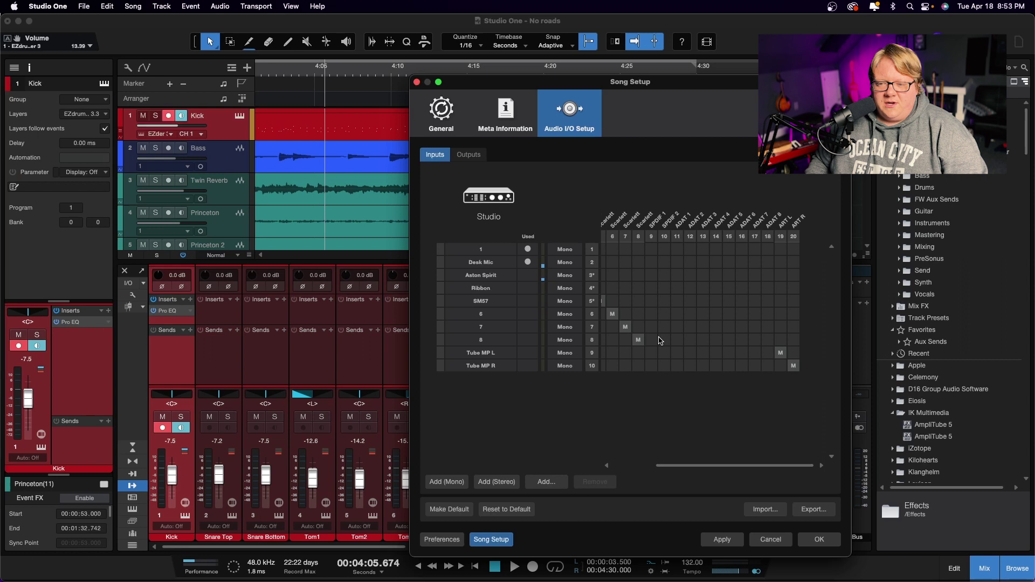
pyautogui.moveTo(717, 466); pyautogui.dragTo(675, 465)
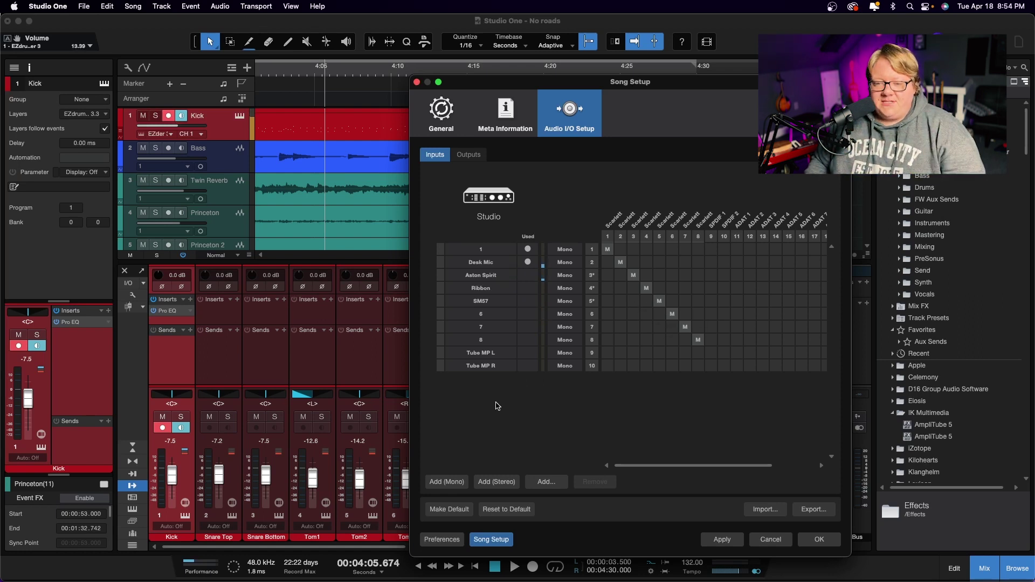
pyautogui.click(452, 509)
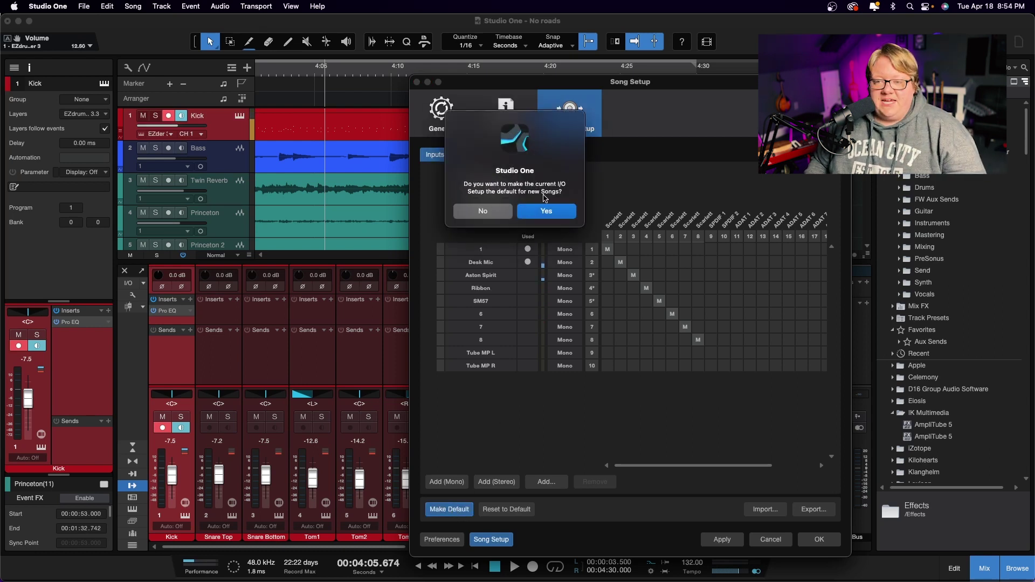
# Confirm making the renamed input setup the default, then close Song Setup.
pyautogui.click(563, 212)
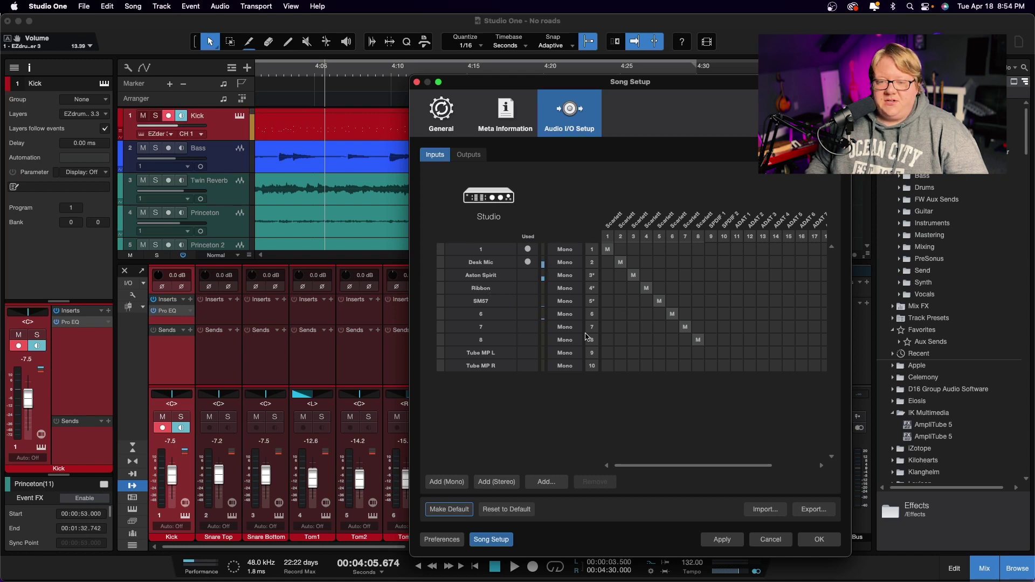
pyautogui.click(819, 540)
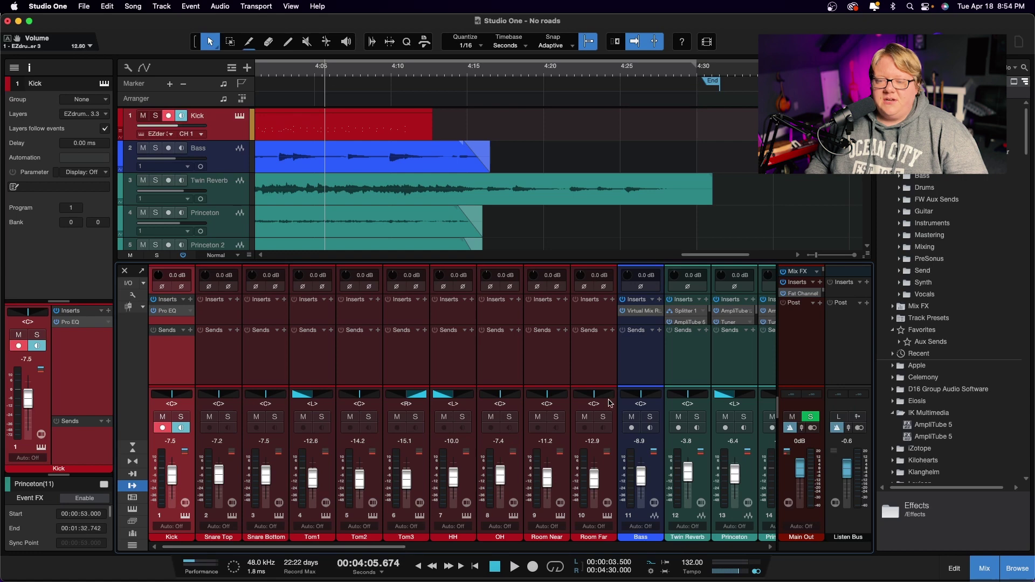
# Expand the mixer's I/O rows and check that the Bass input list shows Desk Mic, Aston Spirit, Ribbon, SM57.
pyautogui.moveTo(627, 384); pyautogui.dragTo(627, 364)
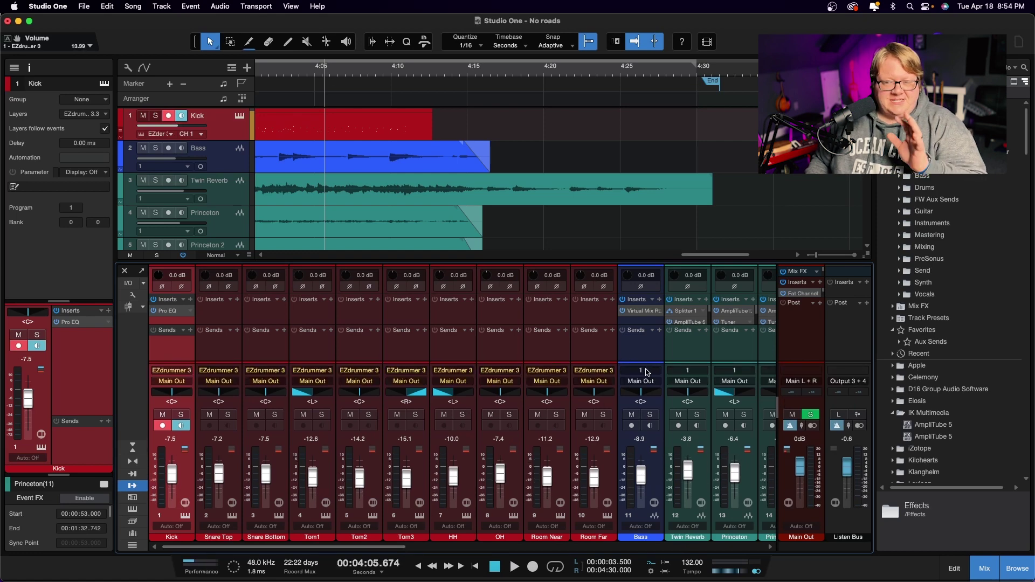
pyautogui.click(647, 372)
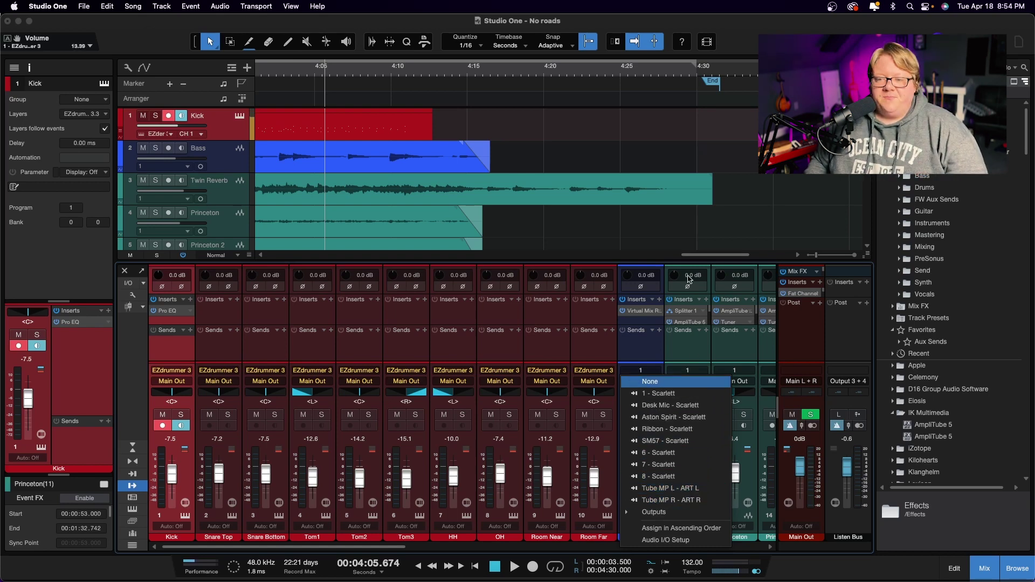
pyautogui.click(668, 240)
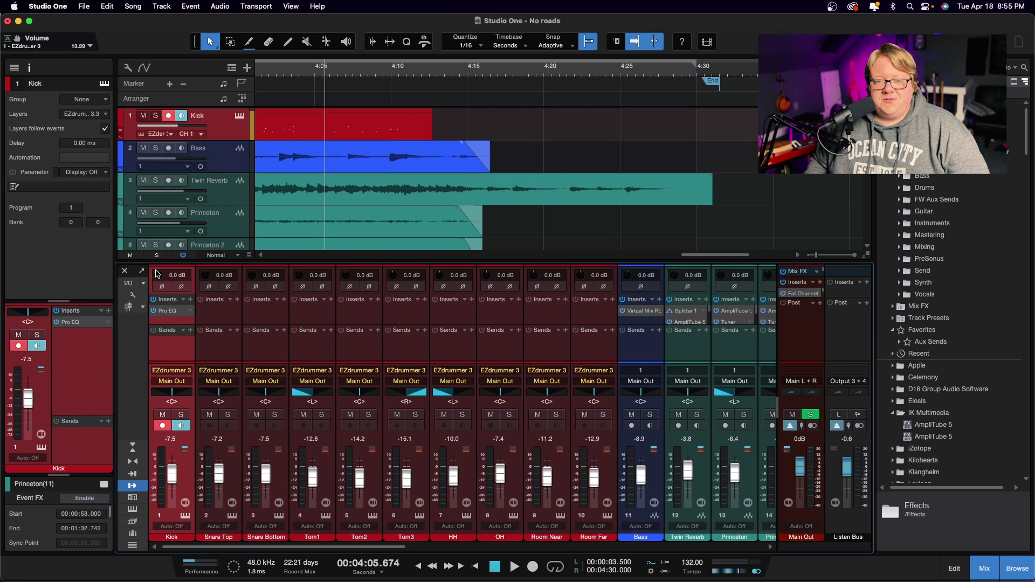
# Reset the Song Setup audio inputs to the saved default, keeping Desk Mic, Aston Spirit, Ribbon and SM57.
pyautogui.click(128, 285)
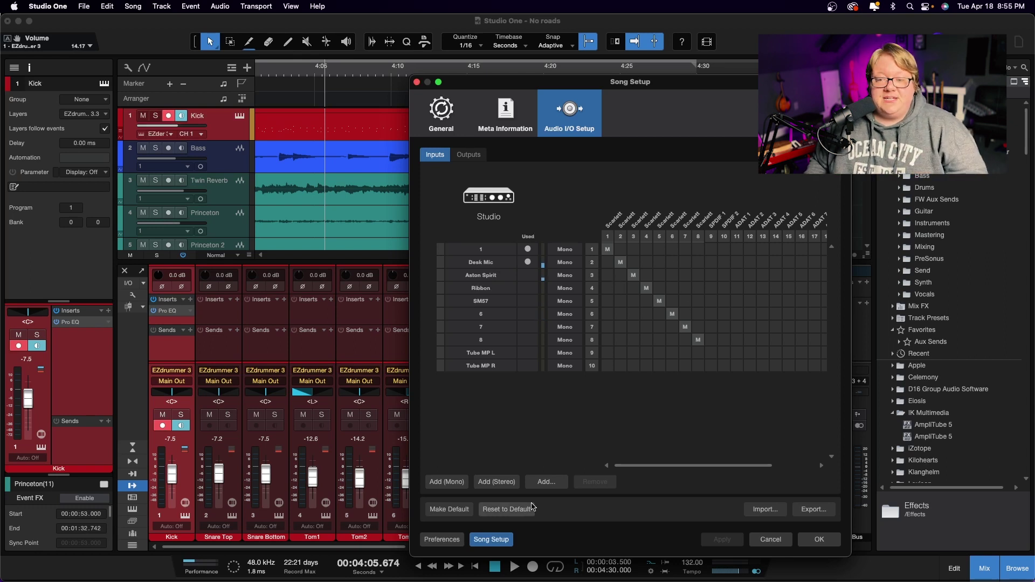
pyautogui.click(515, 510)
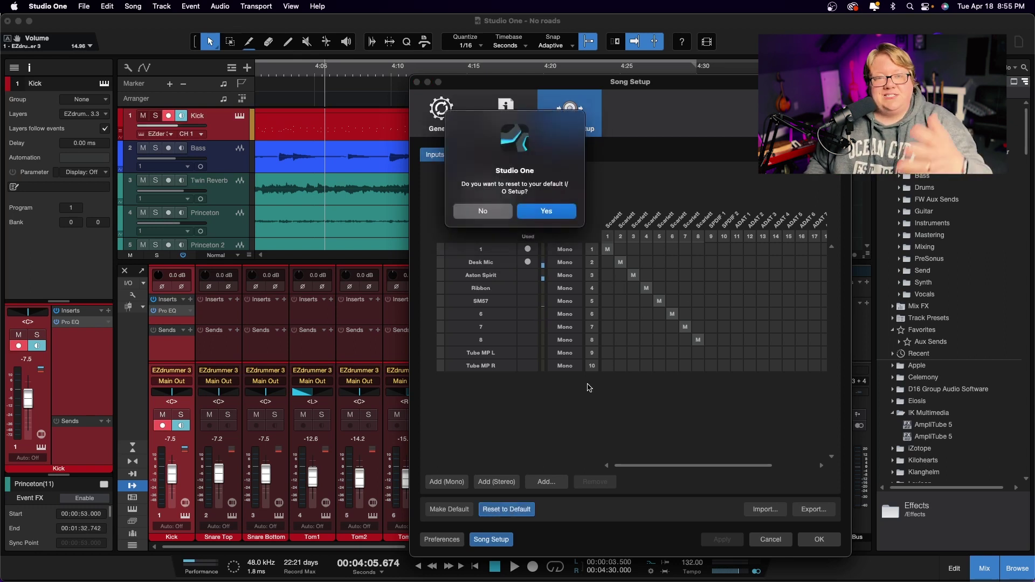
pyautogui.click(548, 213)
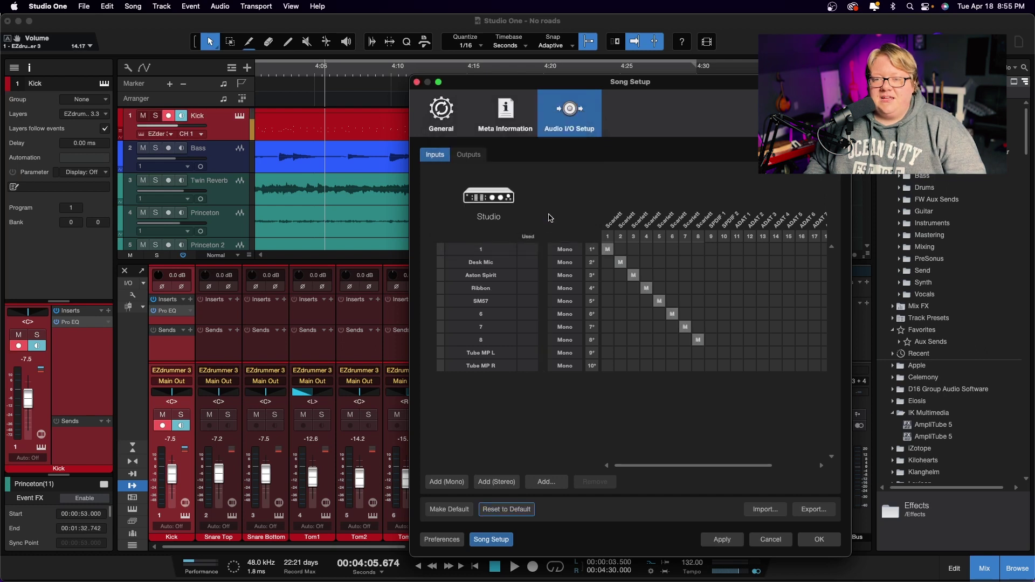